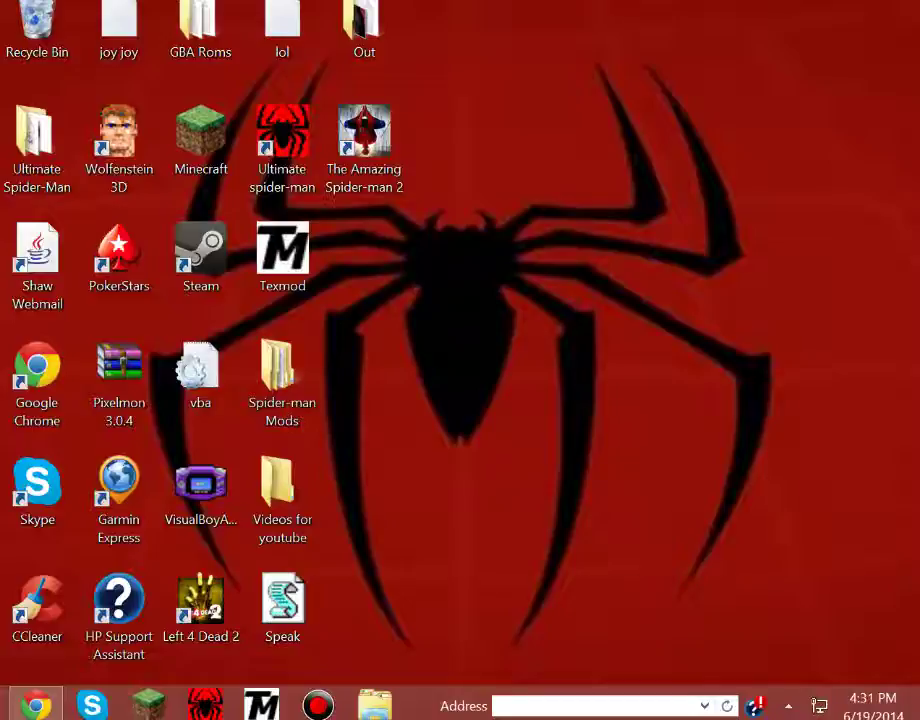
- Review the Google+ notifications in the browser, then close TexMod from the desktop
{"action": "key", "text": "alt+Tab"}
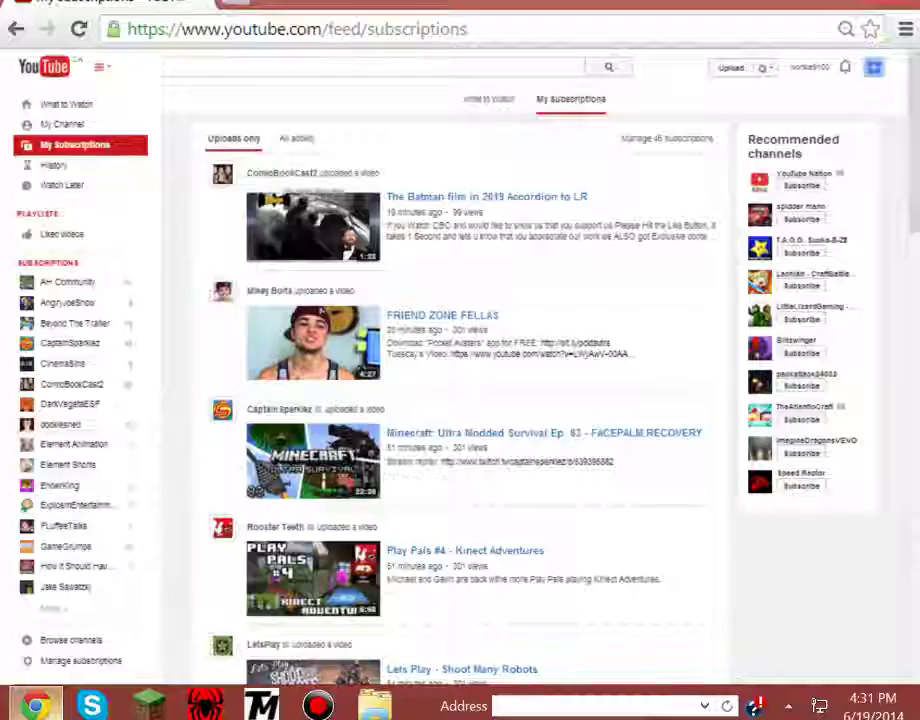
{"action": "left_click", "coordinate": [845, 67]}
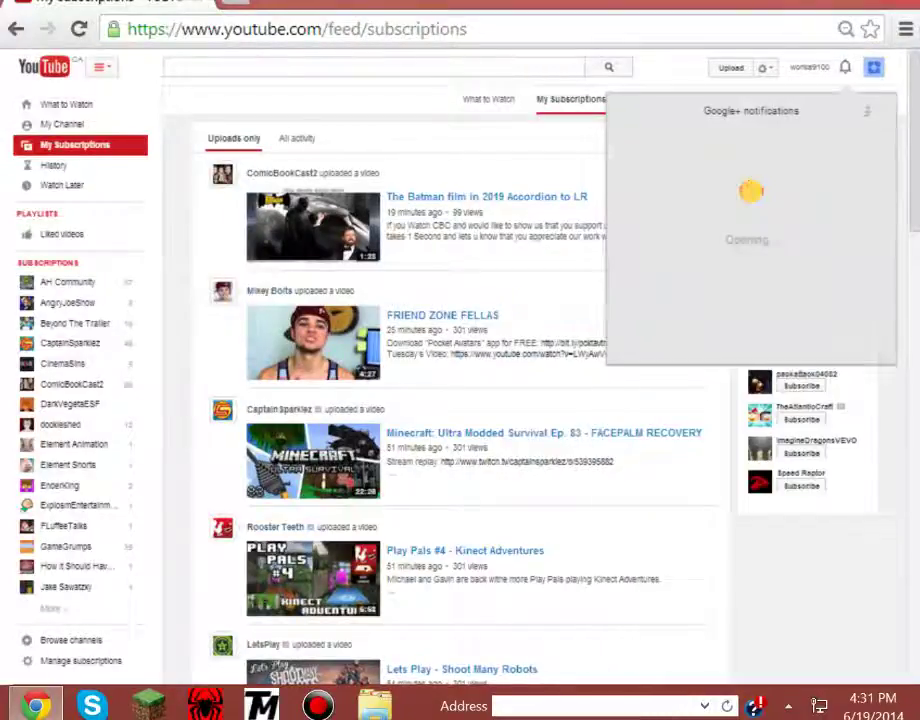
{"action": "left_click", "coordinate": [740, 345]}
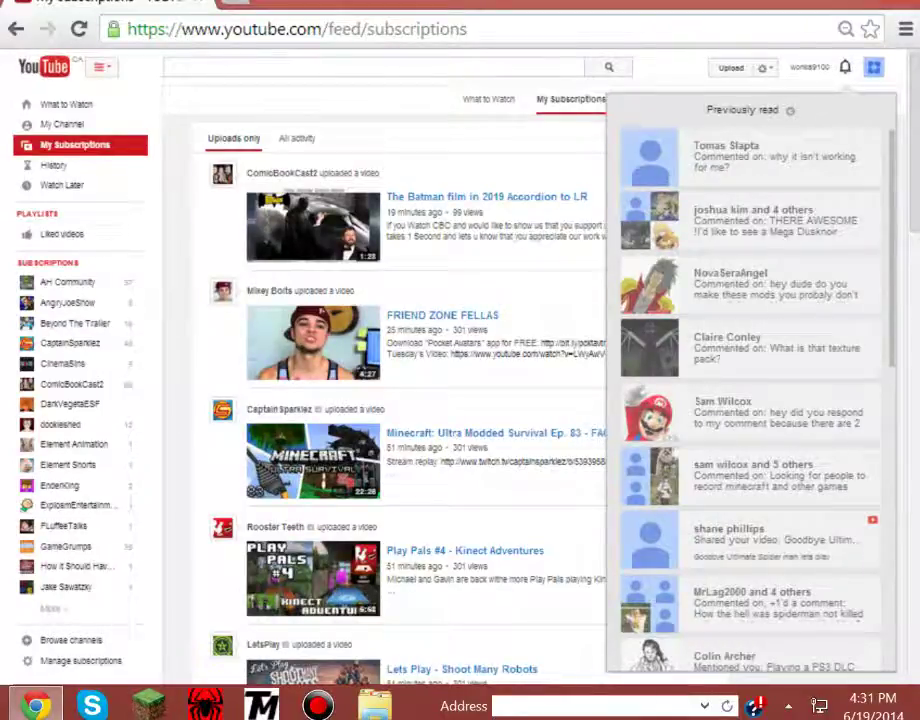
{"action": "key", "text": "Escape"}
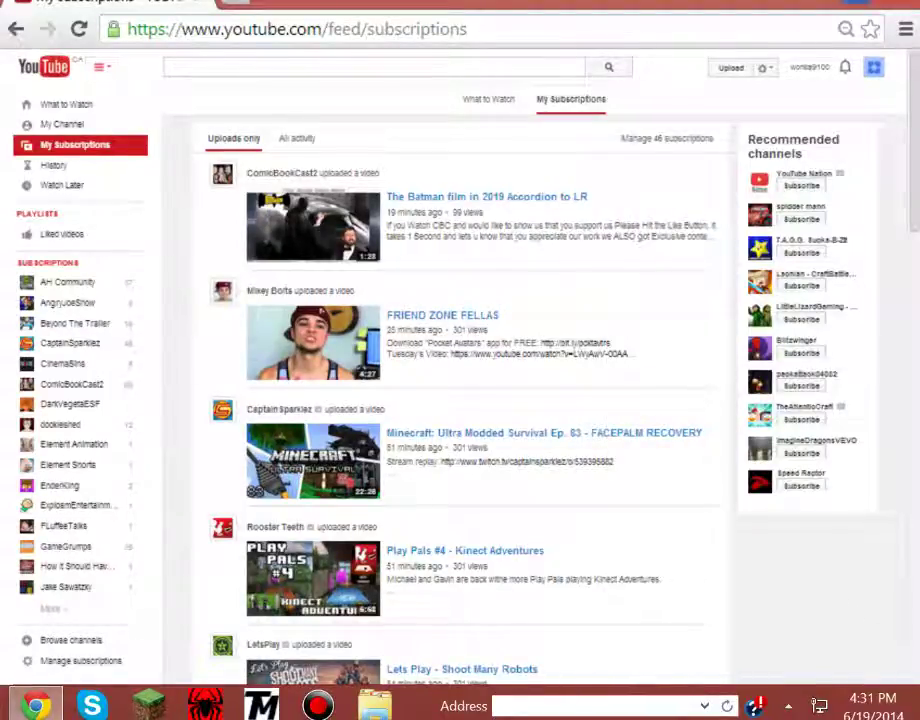
{"action": "key", "text": "super+d"}
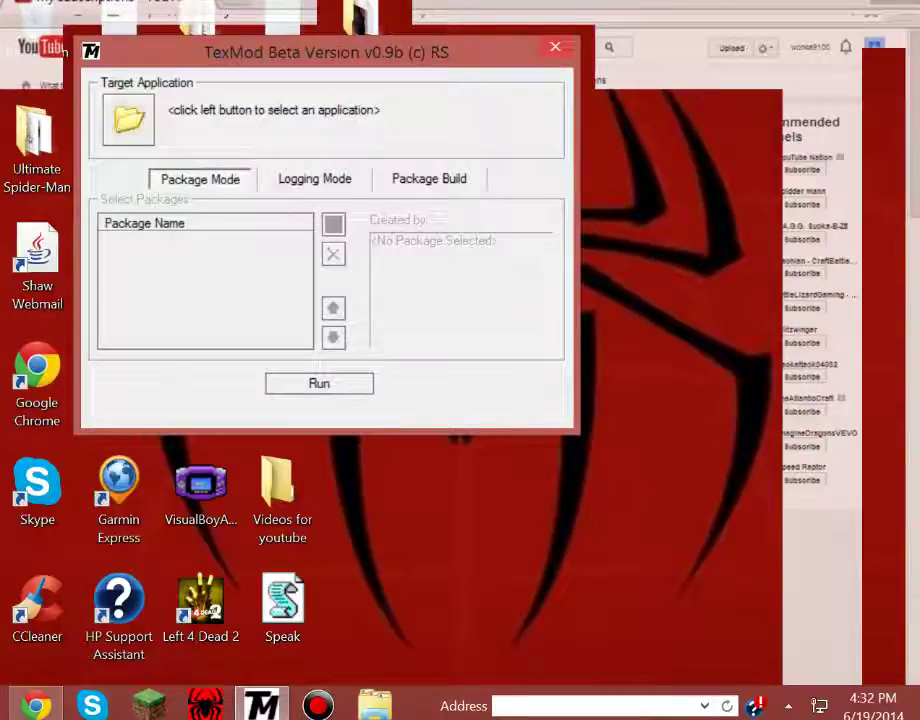
{"action": "left_click", "coordinate": [555, 47]}
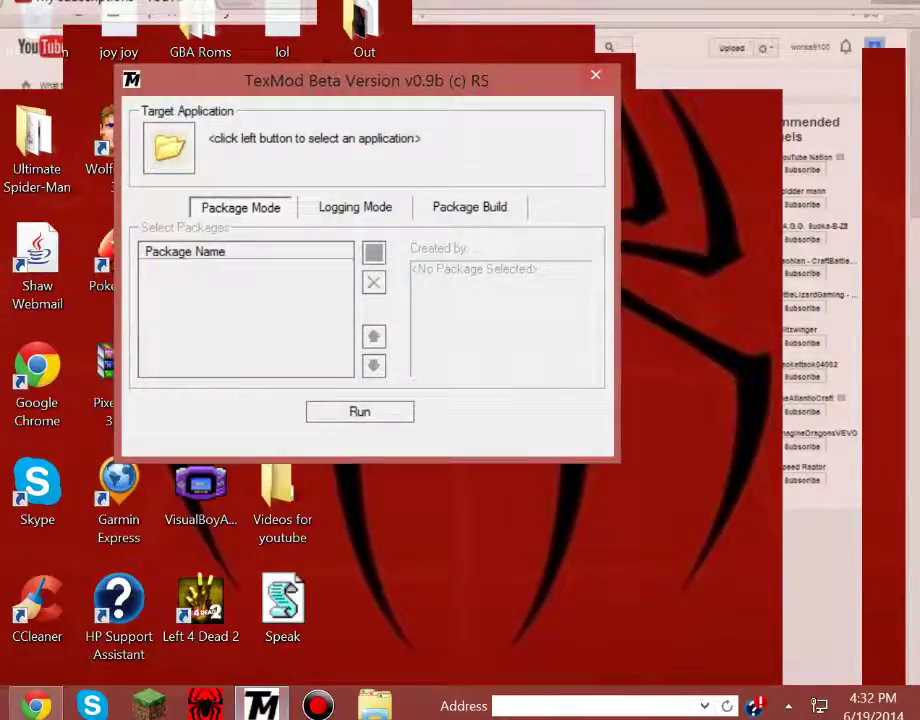
- Show TexMod's list of recent target executables
{"action": "left_click", "coordinate": [170, 148]}
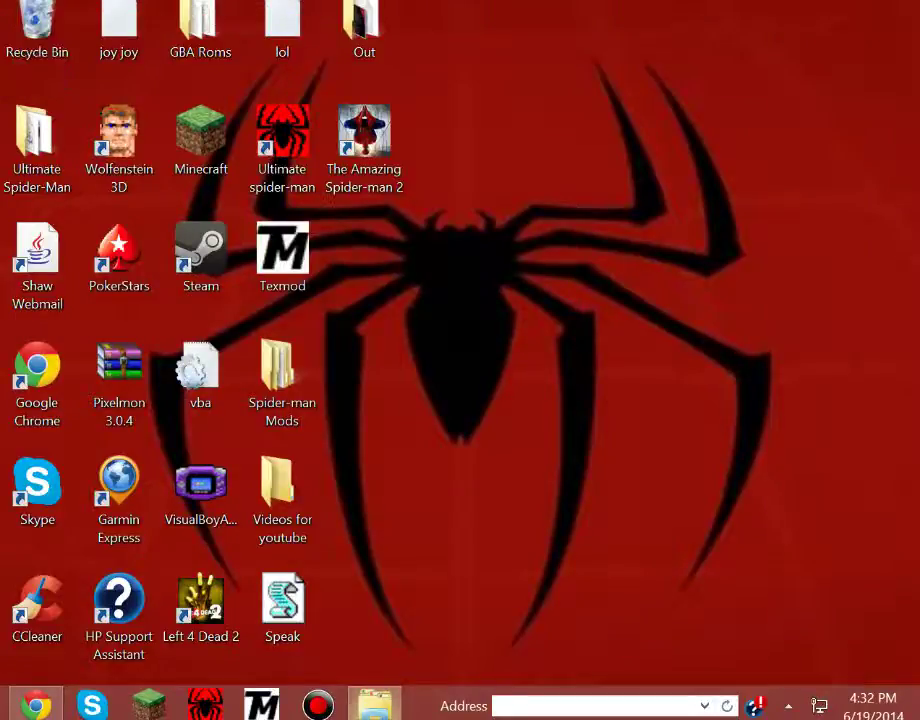
- Browse in File Explorer to C:\Games\The Amazing Spider-Man 2
{"action": "left_click", "coordinate": [375, 705]}
{"action": "scroll", "coordinate": [80, 290], "scroll_direction": "up", "scroll_amount": 1}
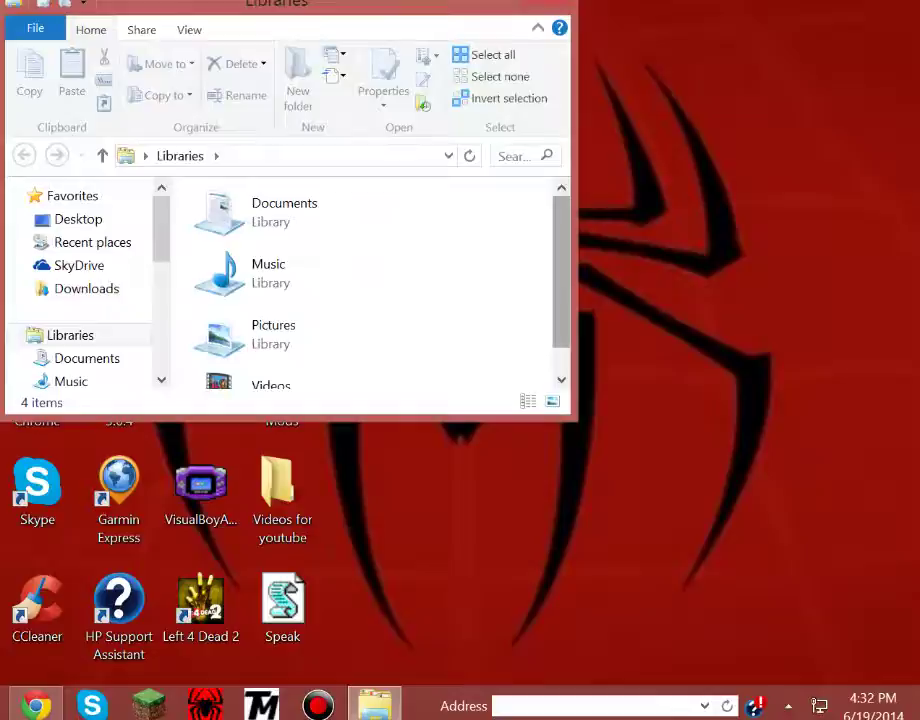
{"action": "scroll", "coordinate": [80, 290], "scroll_direction": "down", "scroll_amount": 1}
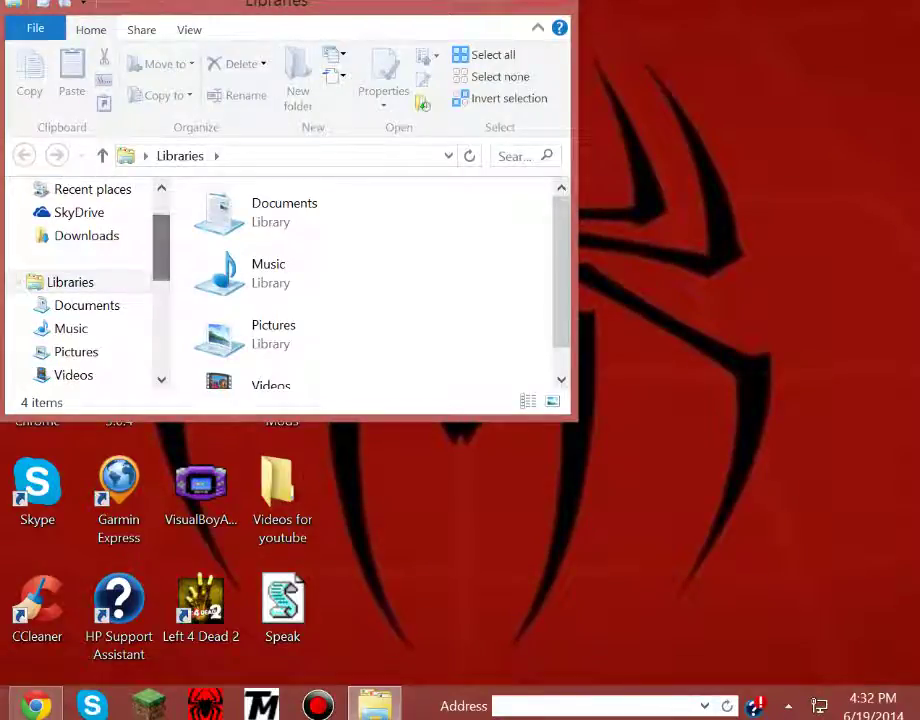
{"action": "scroll", "coordinate": [80, 290], "scroll_direction": "down", "scroll_amount": 2}
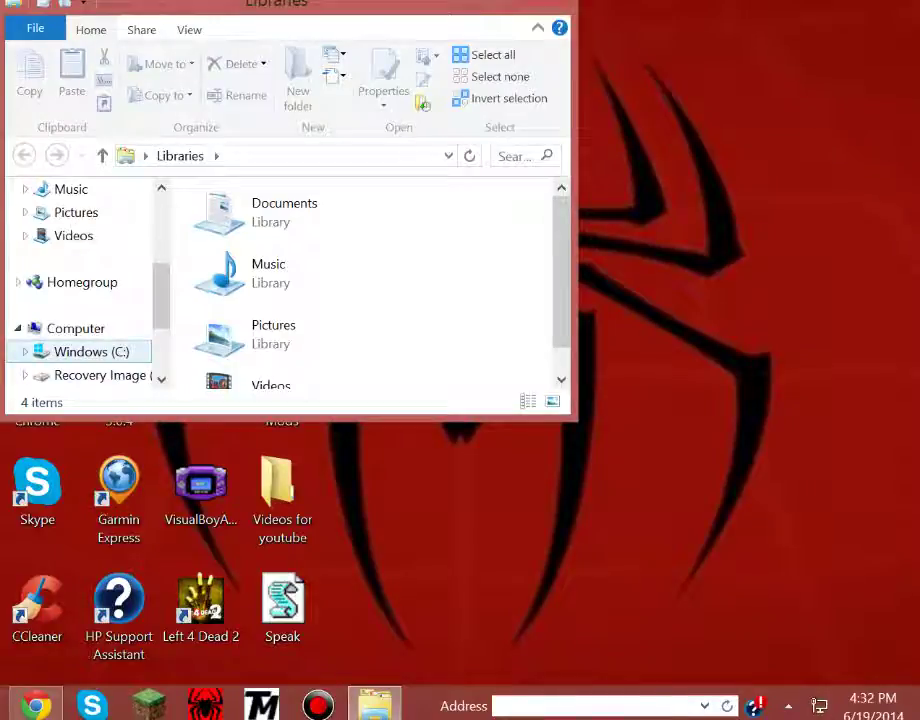
{"action": "left_click", "coordinate": [90, 351]}
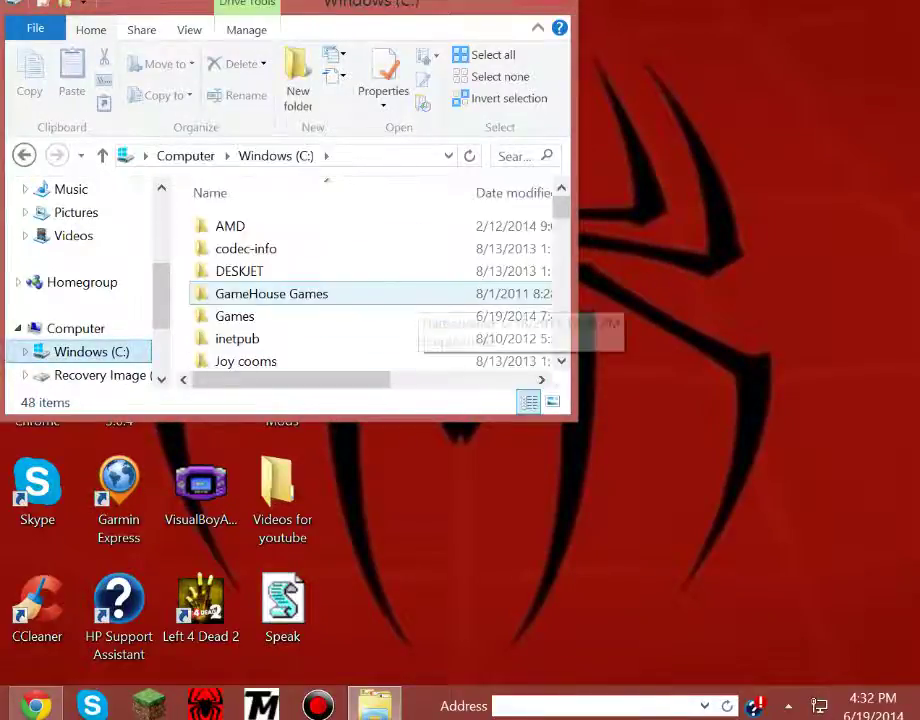
{"action": "double_click", "coordinate": [235, 316]}
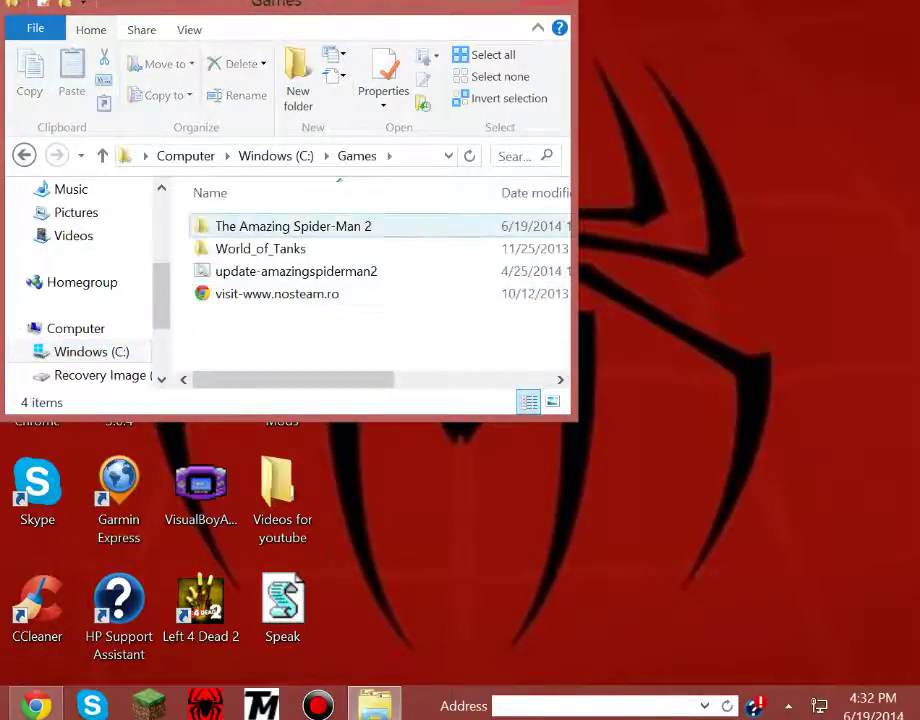
{"action": "double_click", "coordinate": [293, 226]}
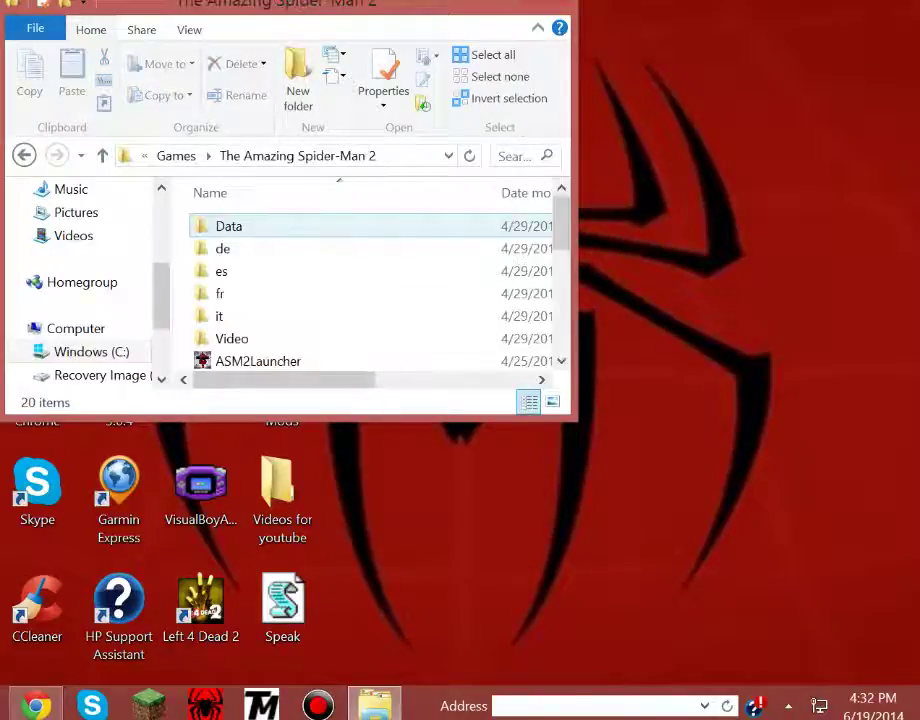
{"action": "scroll", "coordinate": [230, 320], "scroll_direction": "down", "scroll_amount": 1}
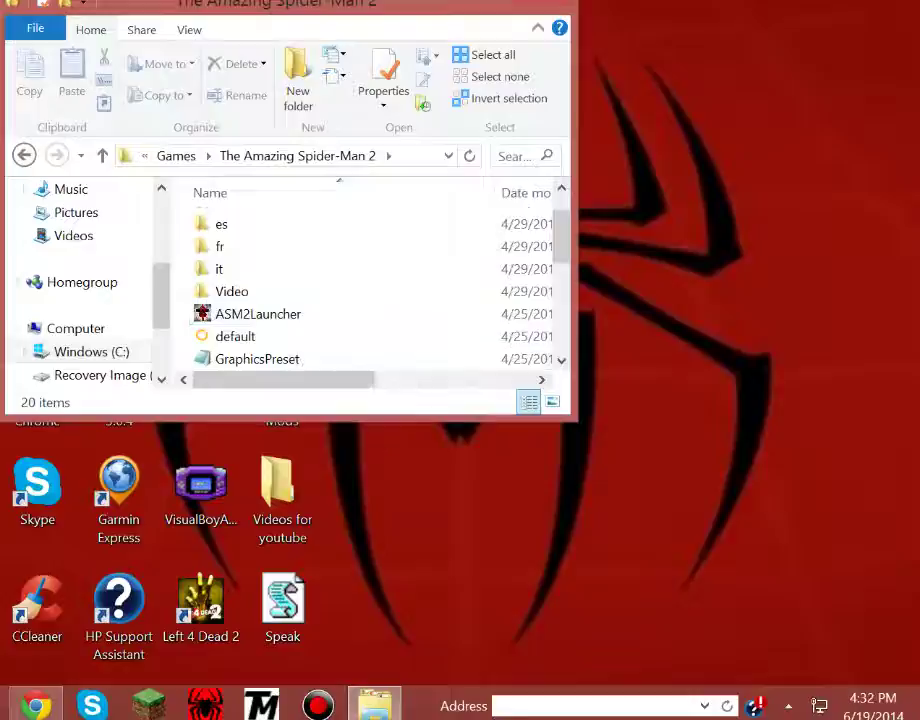
- Create a shortcut to The Amazing Spider-man 2 executable and move it onto the desktop
{"action": "left_click", "coordinate": [250, 314]}
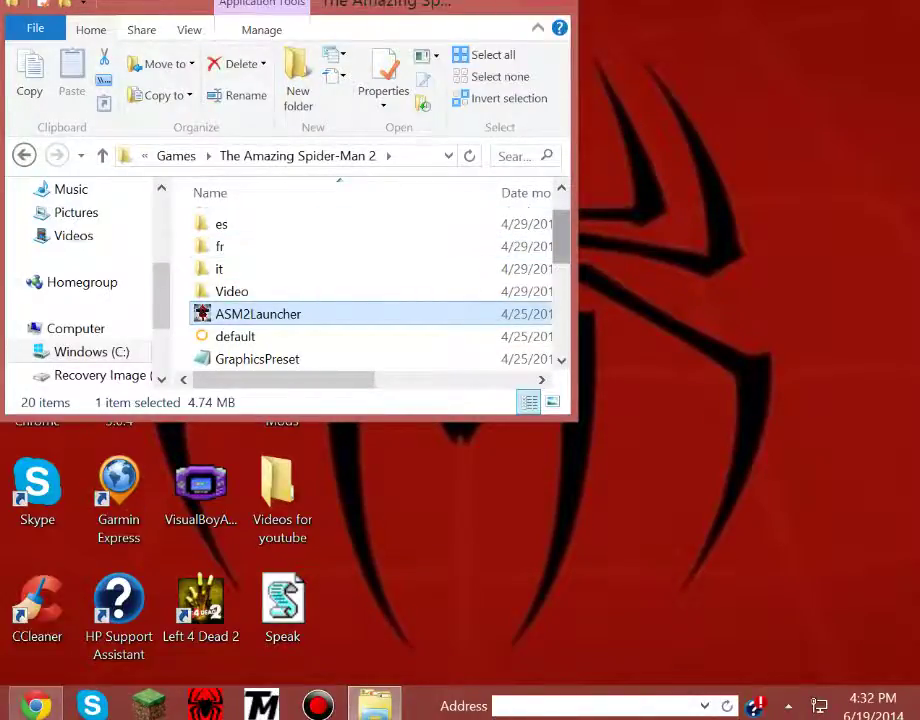
{"action": "scroll", "coordinate": [480, 245], "scroll_direction": "down", "scroll_amount": 1}
{"action": "scroll", "coordinate": [375, 285], "scroll_direction": "down", "scroll_amount": 4}
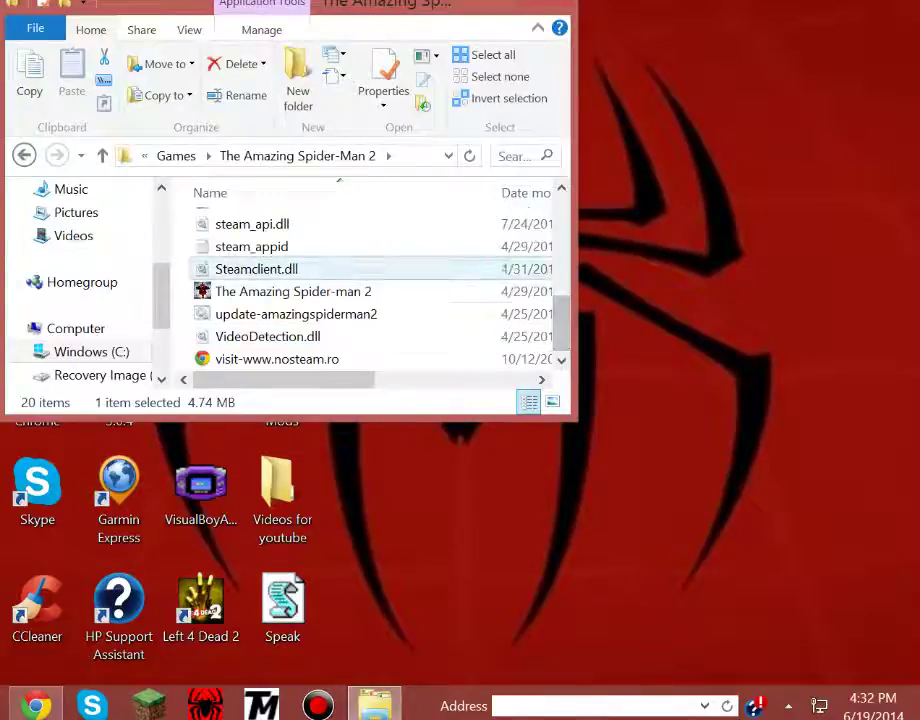
{"action": "left_click", "coordinate": [293, 291]}
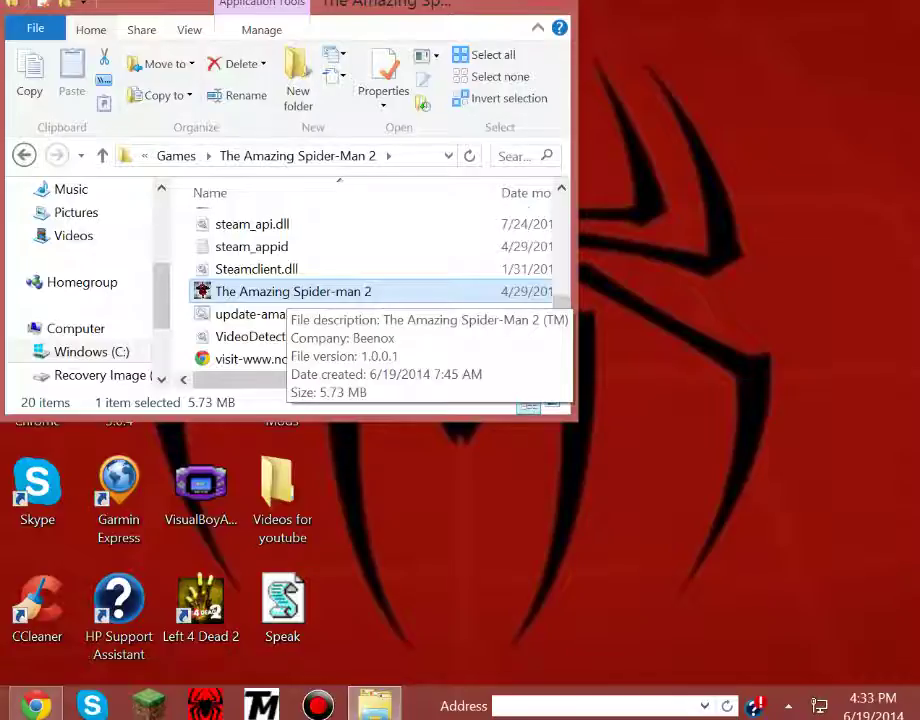
{"action": "right_click", "coordinate": [288, 291]}
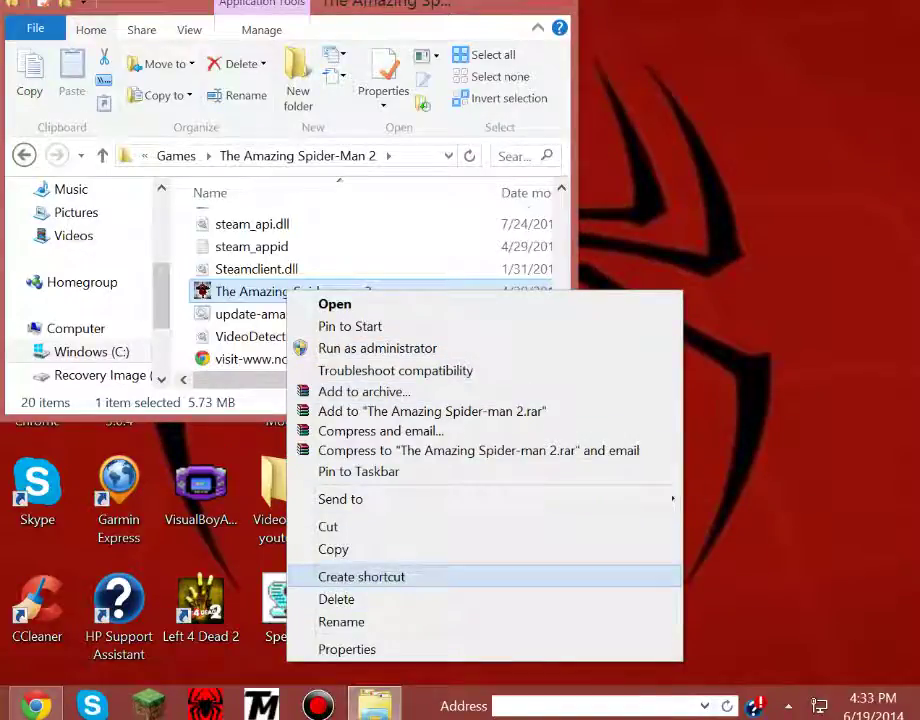
{"action": "left_click", "coordinate": [361, 576]}
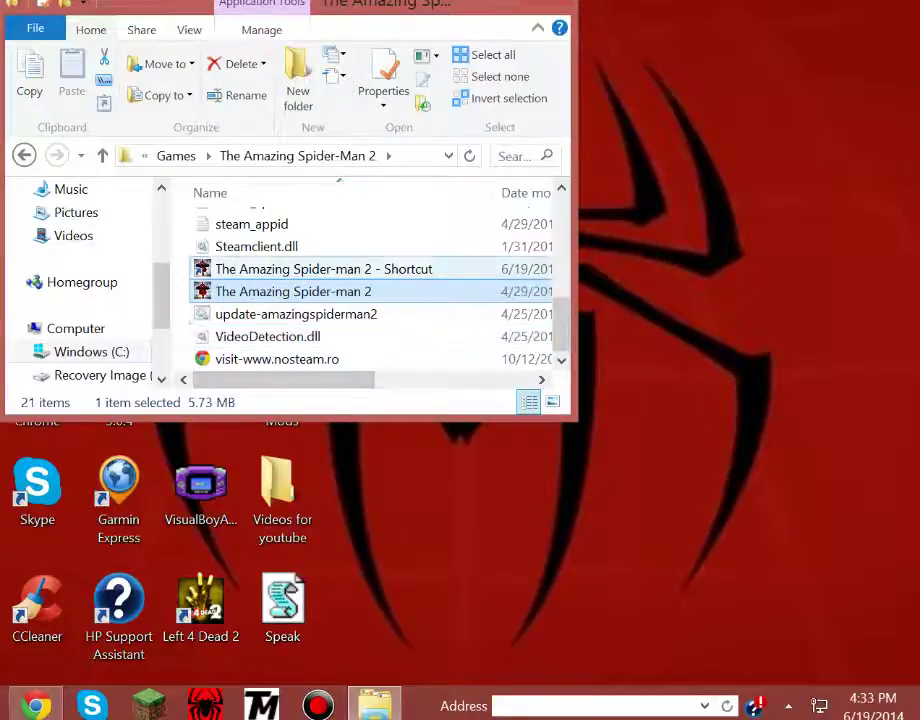
{"action": "left_click_drag", "start_coordinate": [310, 269], "coordinate": [485, 465]}
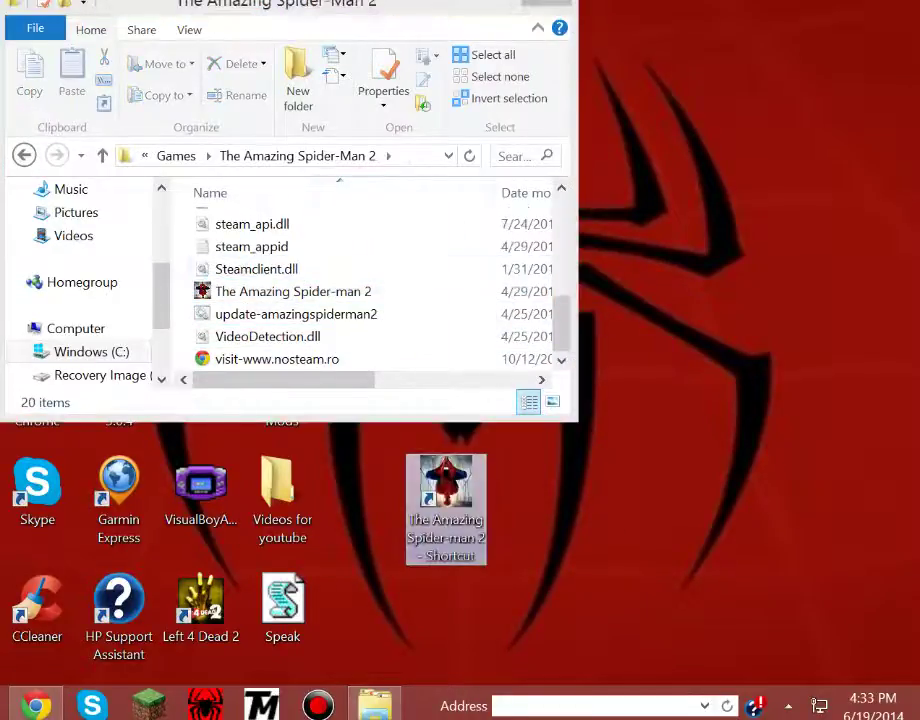
- Browse the Desktop in TexMod's Select Executable picker, then cancel and close TexMod
{"action": "key", "text": "super+d"}
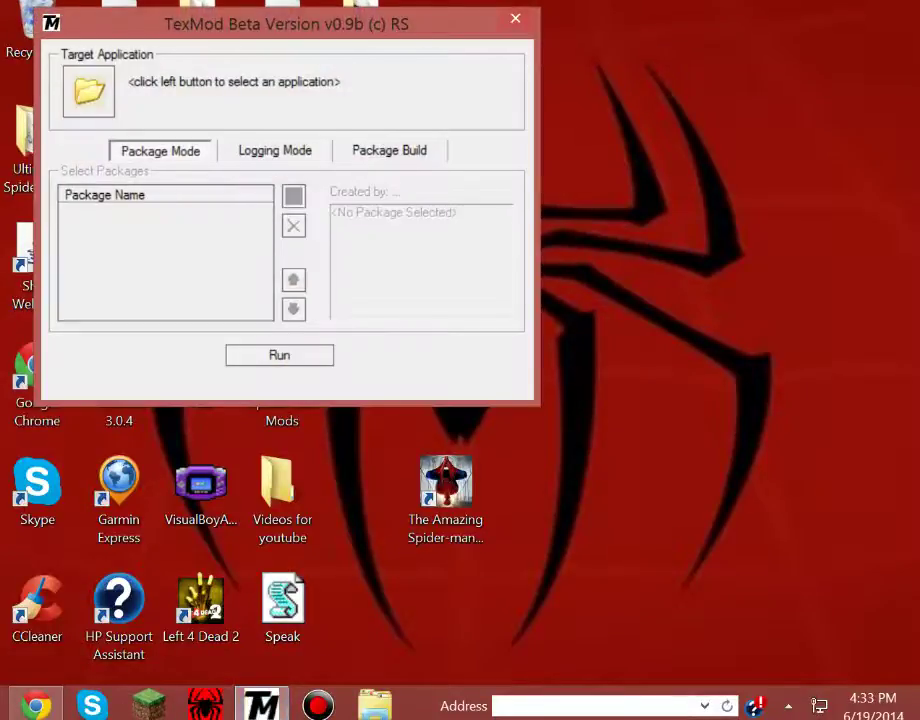
{"action": "left_click", "coordinate": [89, 90]}
{"action": "left_click", "coordinate": [150, 105]}
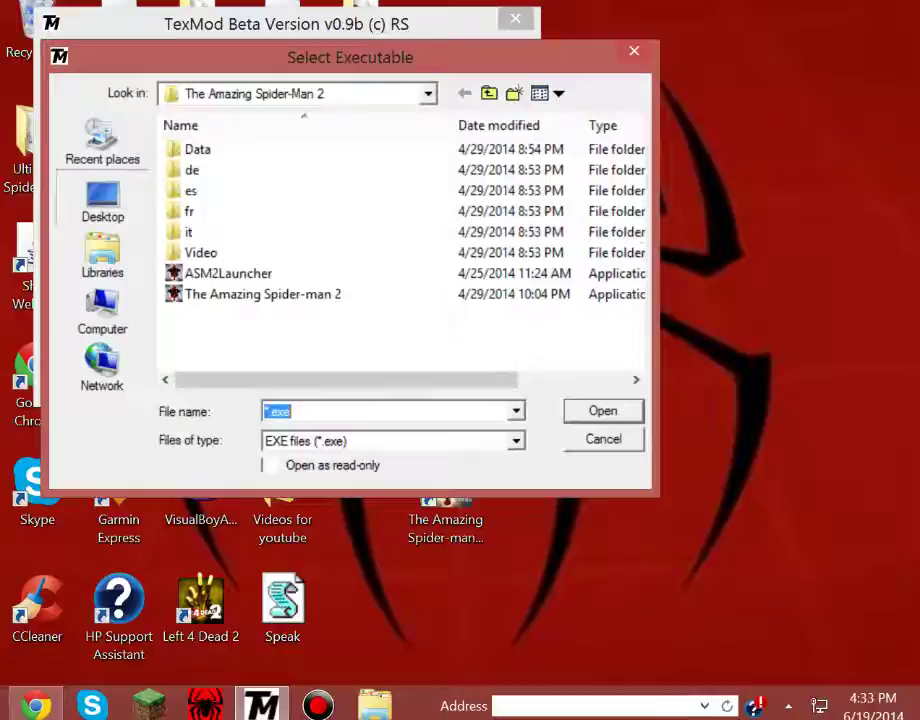
{"action": "left_click", "coordinate": [102, 200]}
{"action": "scroll", "coordinate": [300, 250], "scroll_direction": "down", "scroll_amount": 5}
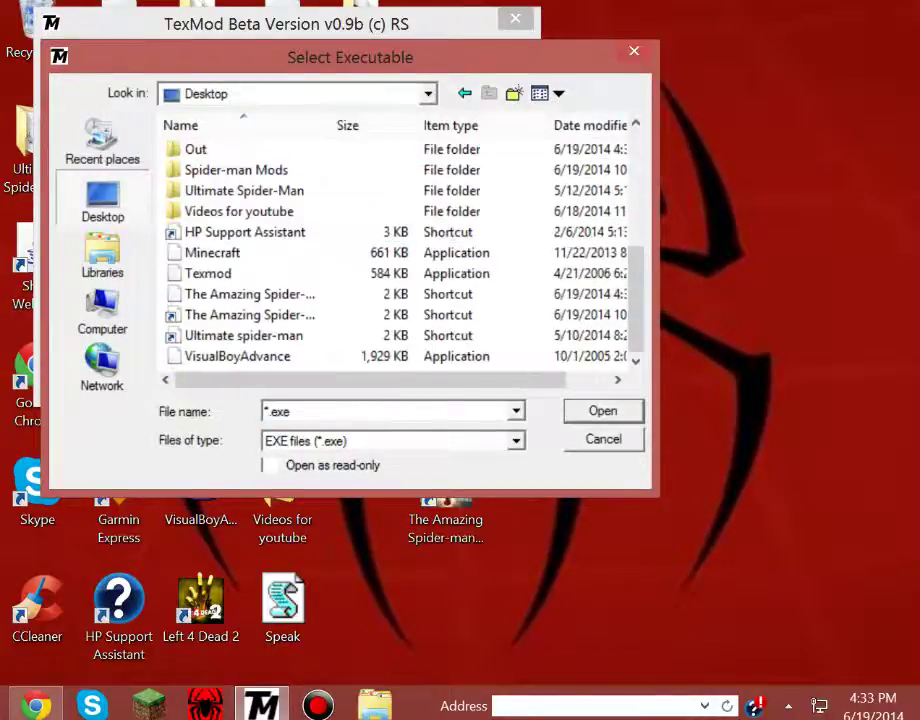
{"action": "scroll", "coordinate": [250, 236], "scroll_direction": "up", "scroll_amount": 2}
{"action": "scroll", "coordinate": [250, 236], "scroll_direction": "down", "scroll_amount": 2}
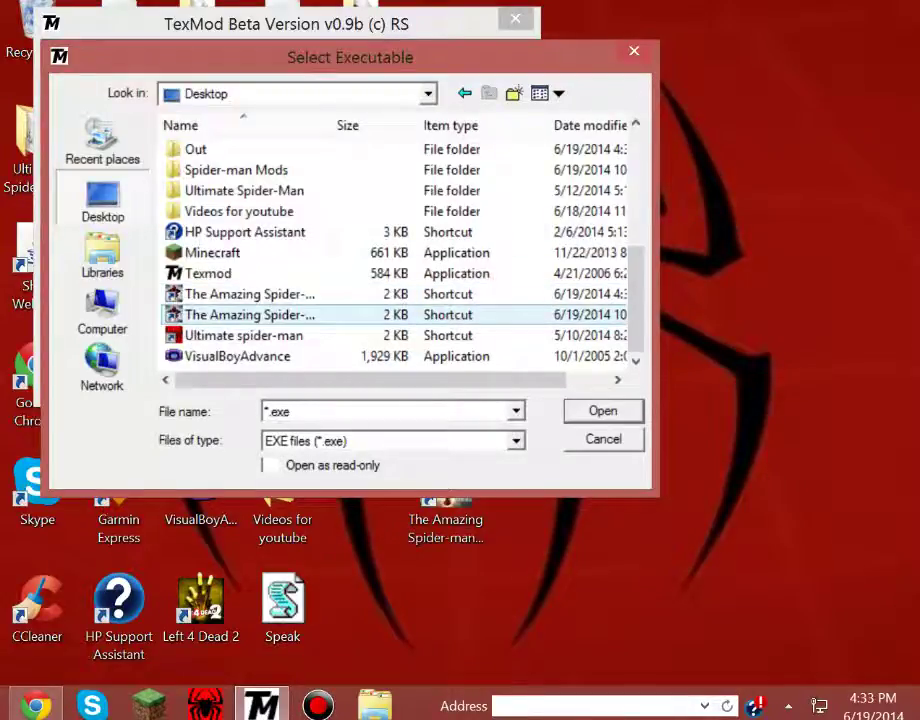
{"action": "key", "text": "Escape"}
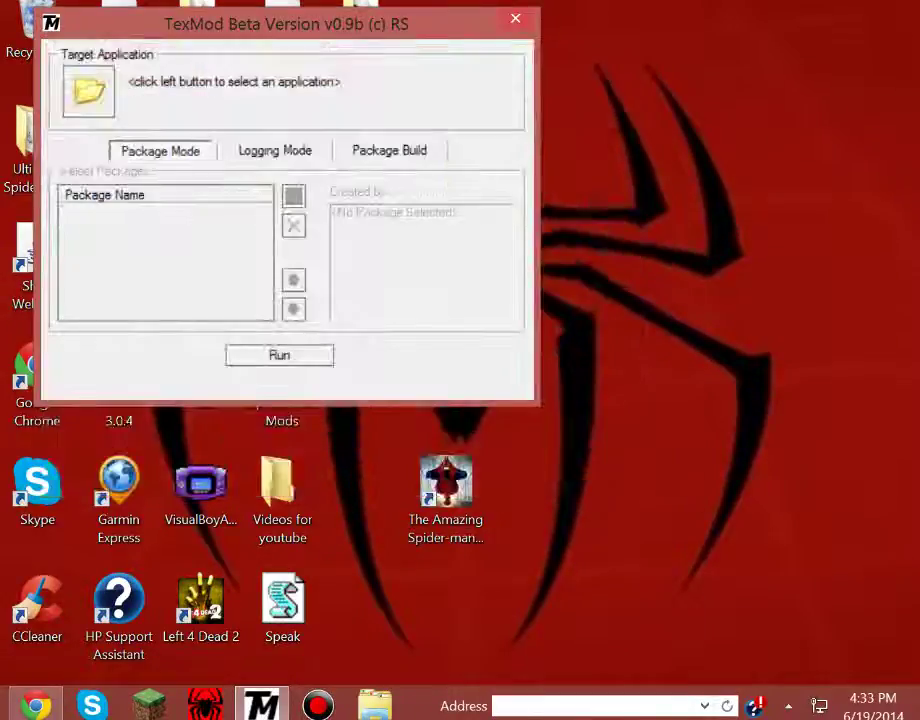
{"action": "key", "text": "alt+F4"}
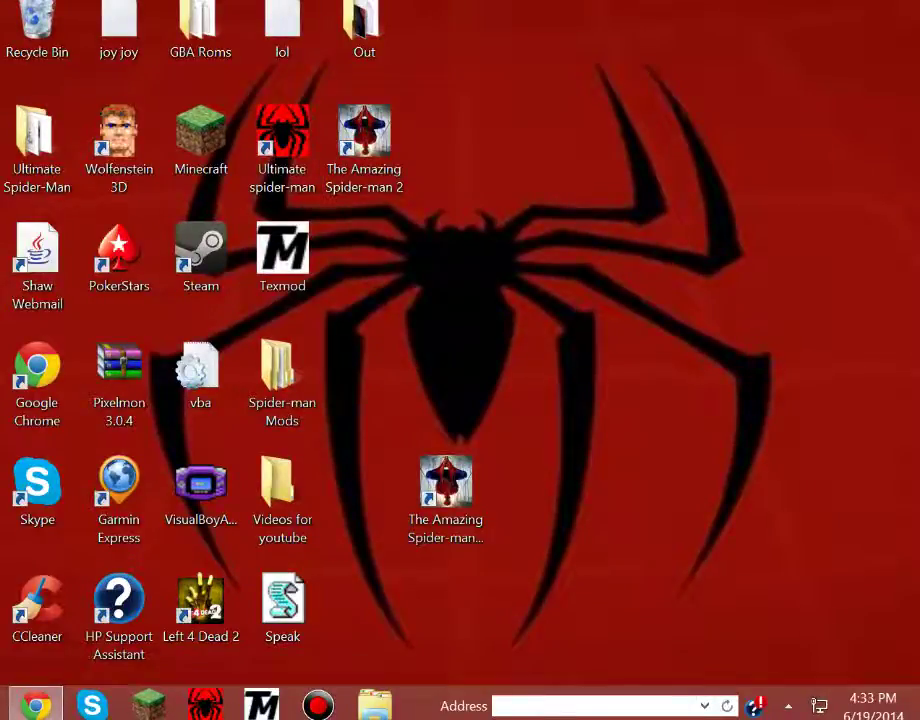
- Drag the old Amazing Spider-man shortcut and the Speak icon into the Recycle Bin
{"action": "mouse_move", "coordinate": [445, 485]}
{"action": "left_mouse_down"}
{"action": "mouse_move", "coordinate": [383, 473]}
{"action": "mouse_move", "coordinate": [79, 41]}
{"action": "mouse_move", "coordinate": [45, 25]}
{"action": "left_mouse_up"}
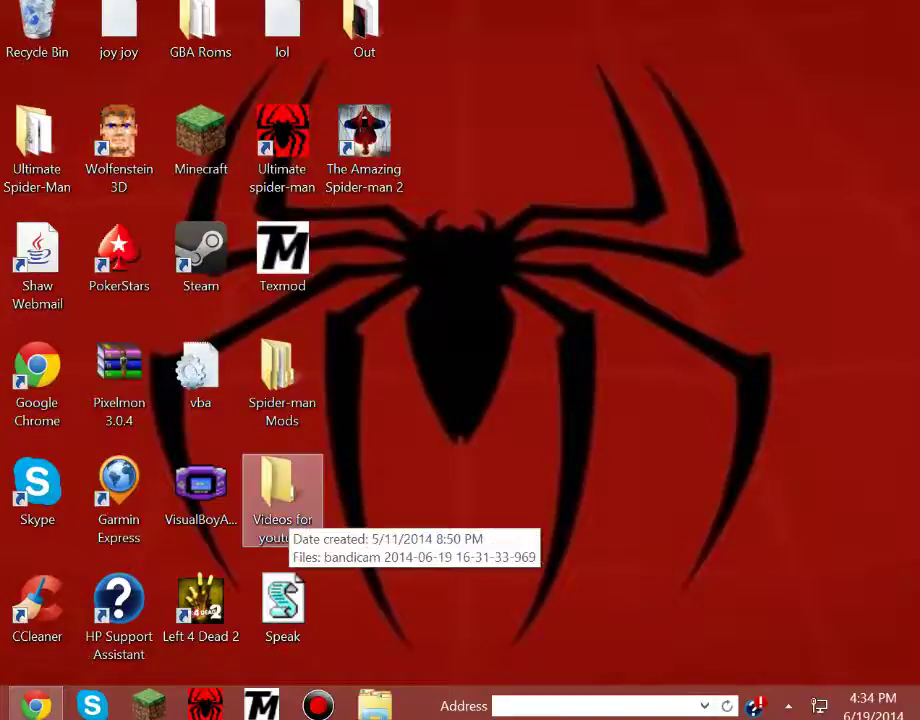
{"action": "left_click", "coordinate": [282, 605]}
{"action": "mouse_move", "coordinate": [282, 605]}
{"action": "left_mouse_down"}
{"action": "mouse_move", "coordinate": [430, 590]}
{"action": "mouse_move", "coordinate": [435, 325]}
{"action": "mouse_move", "coordinate": [366, 256]}
{"action": "left_mouse_up"}
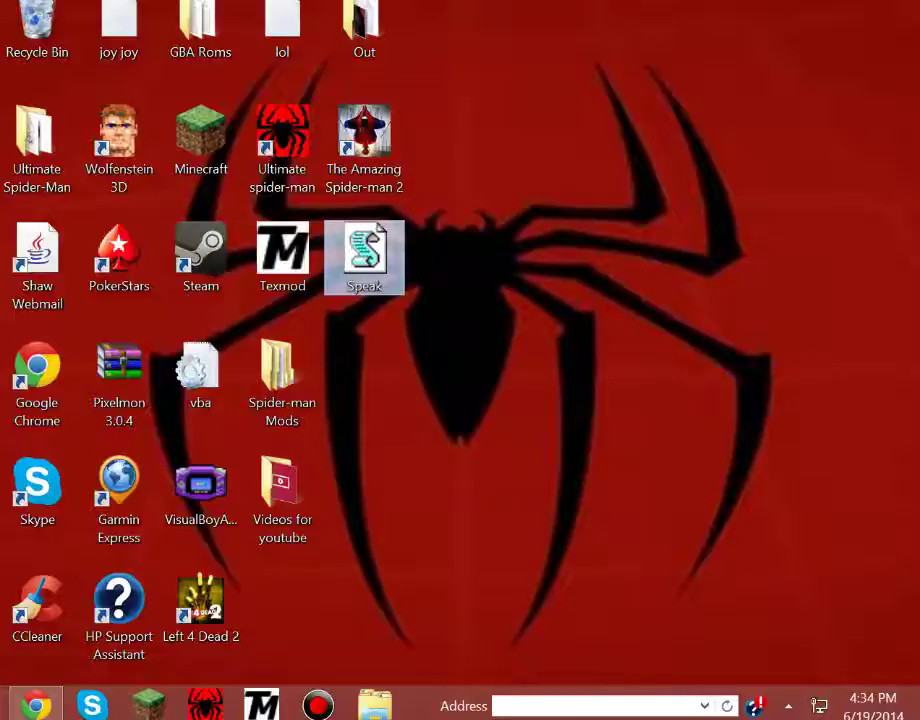
{"action": "left_click_drag", "start_coordinate": [364, 255], "coordinate": [38, 42]}
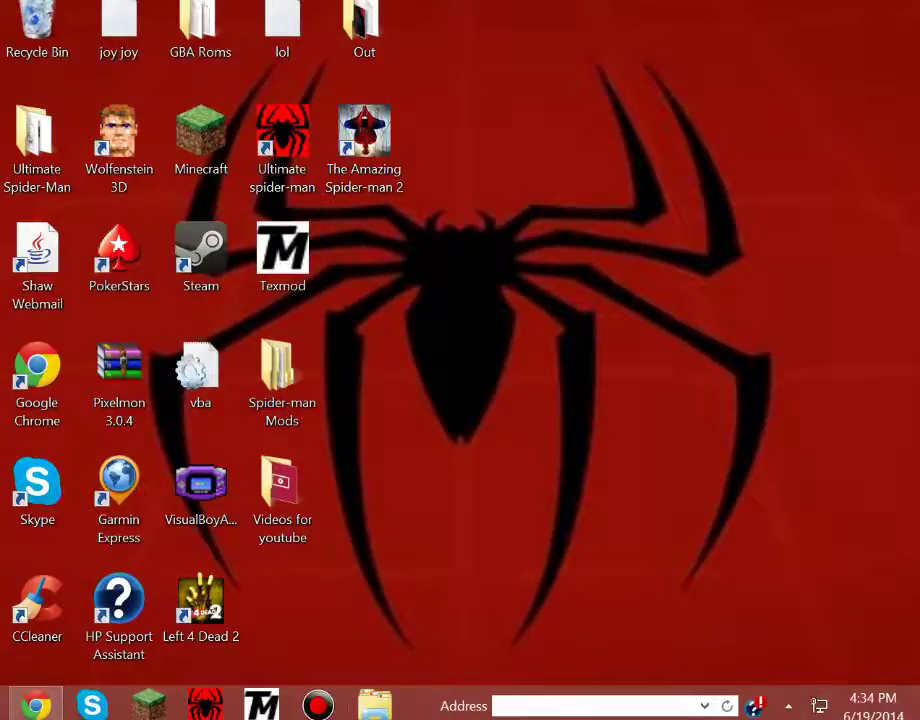
- Open File Explorer at C:\Games\The Amazing Spider-Man 2
{"action": "left_click", "coordinate": [375, 705]}
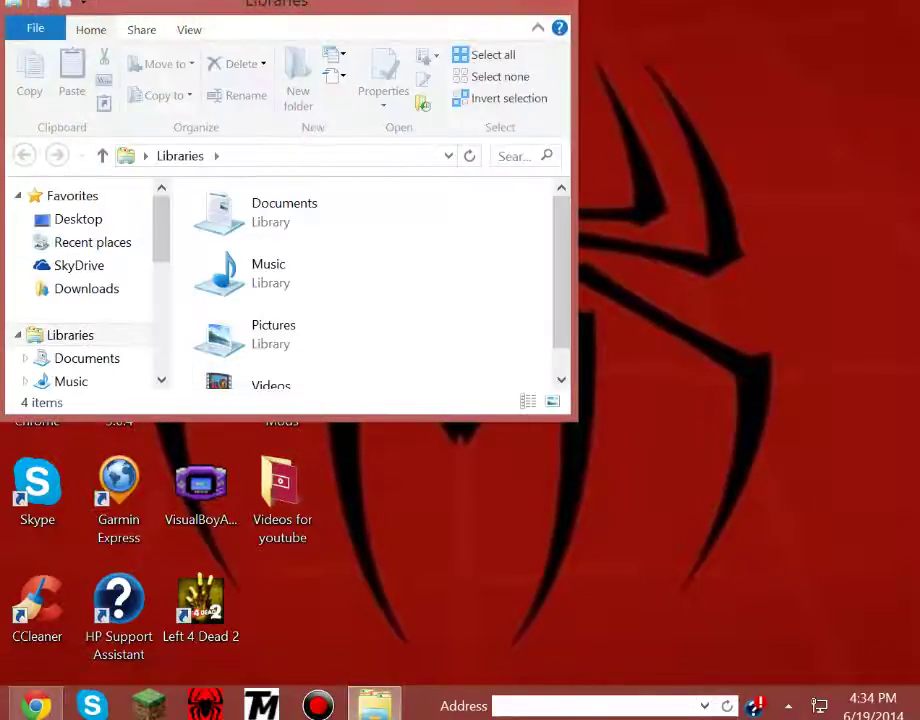
{"action": "scroll", "coordinate": [80, 300], "scroll_direction": "down", "scroll_amount": 3}
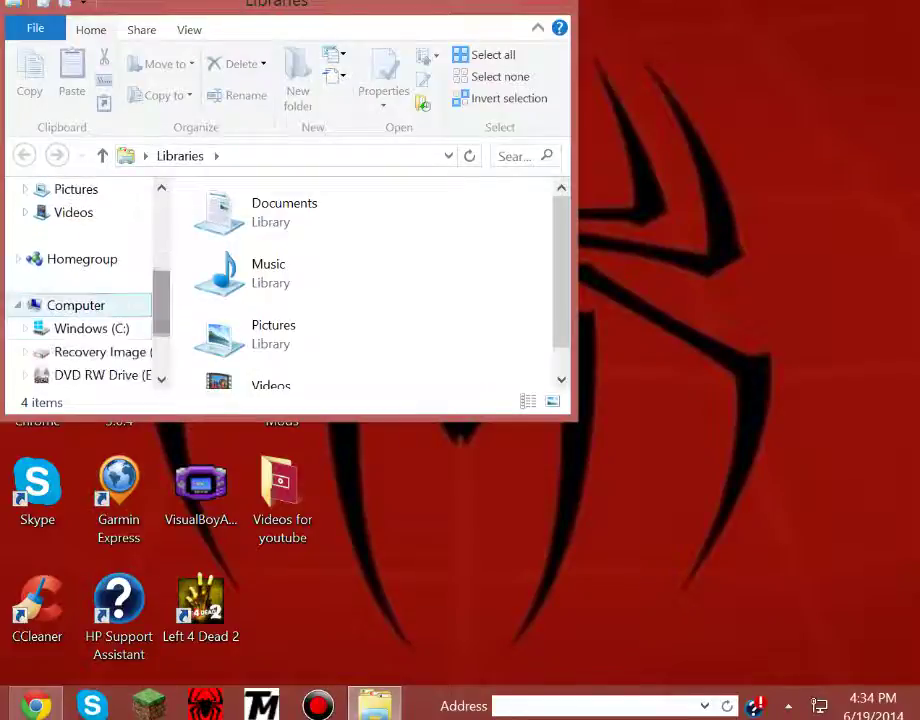
{"action": "left_click", "coordinate": [91, 328]}
{"action": "left_click", "coordinate": [235, 316]}
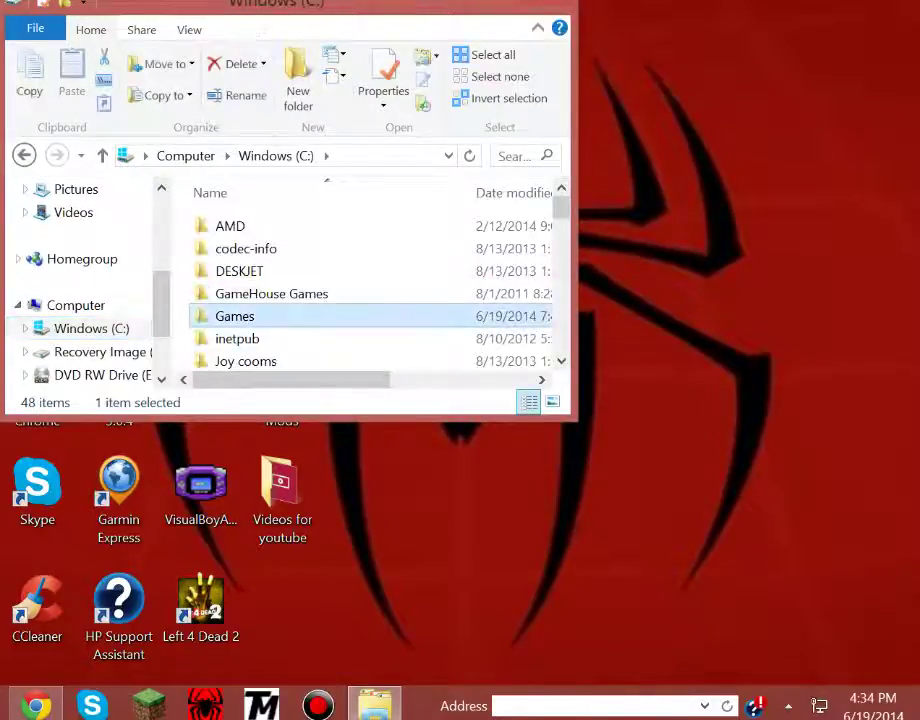
{"action": "double_click", "coordinate": [235, 316]}
{"action": "double_click", "coordinate": [287, 225]}
{"action": "scroll", "coordinate": [300, 295], "scroll_direction": "down", "scroll_amount": 1}
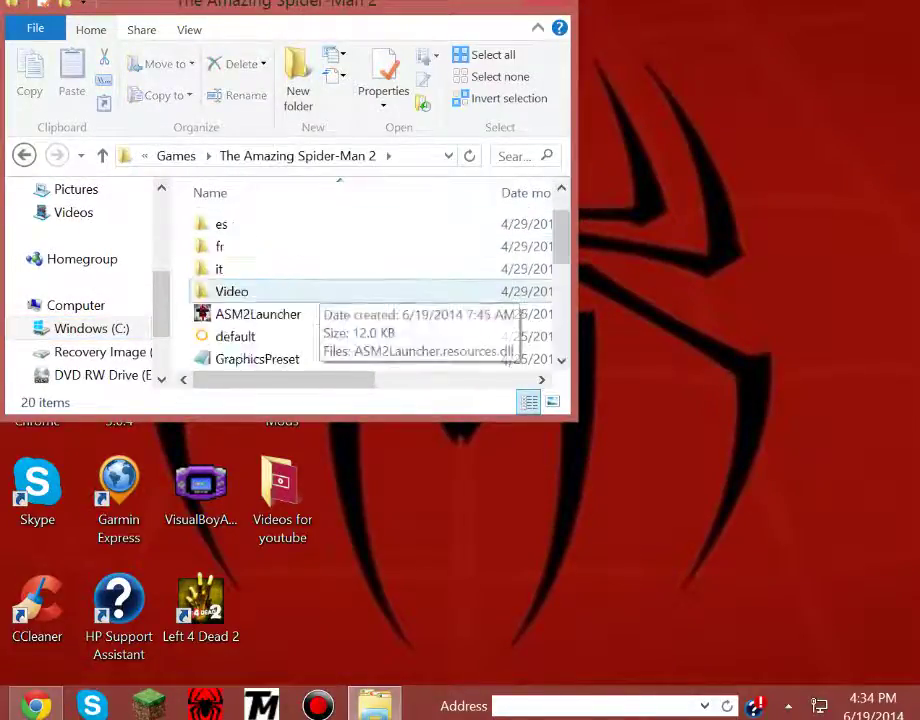
{"action": "scroll", "coordinate": [300, 291], "scroll_direction": "down", "scroll_amount": 4}
- Make a shortcut to the Spider-man 2 exe, drag it to the desktop, close Explorer
{"action": "right_click", "coordinate": [374, 297]}
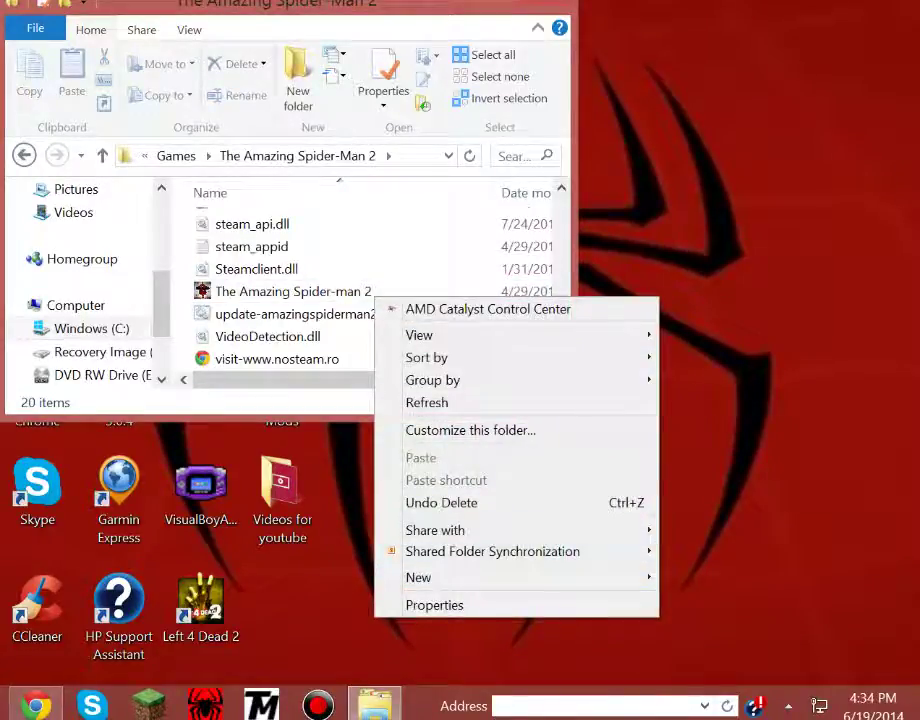
{"action": "left_click", "coordinate": [293, 291]}
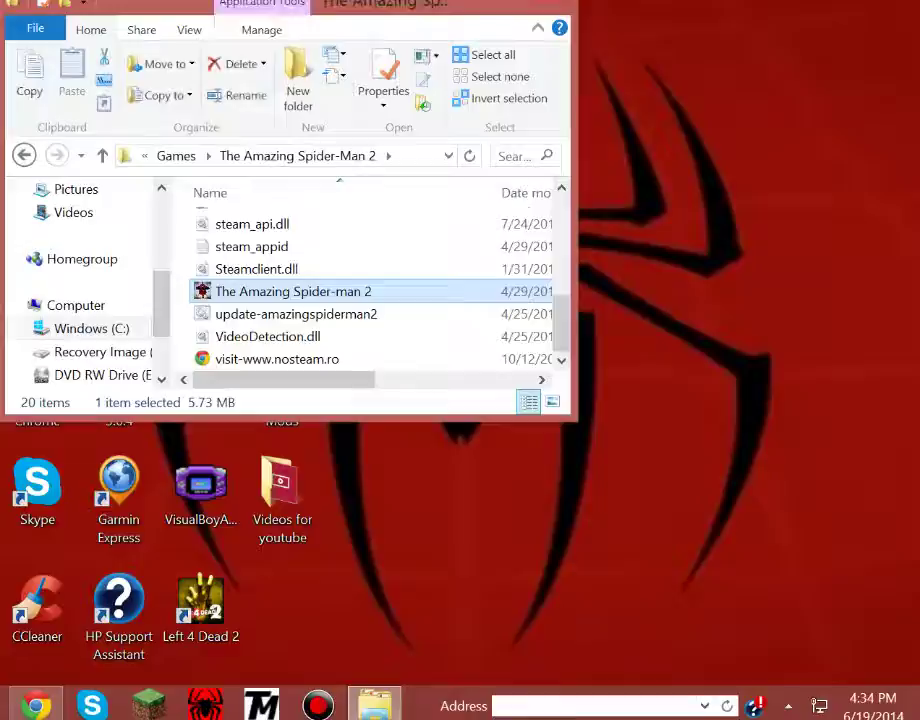
{"action": "right_click", "coordinate": [280, 294]}
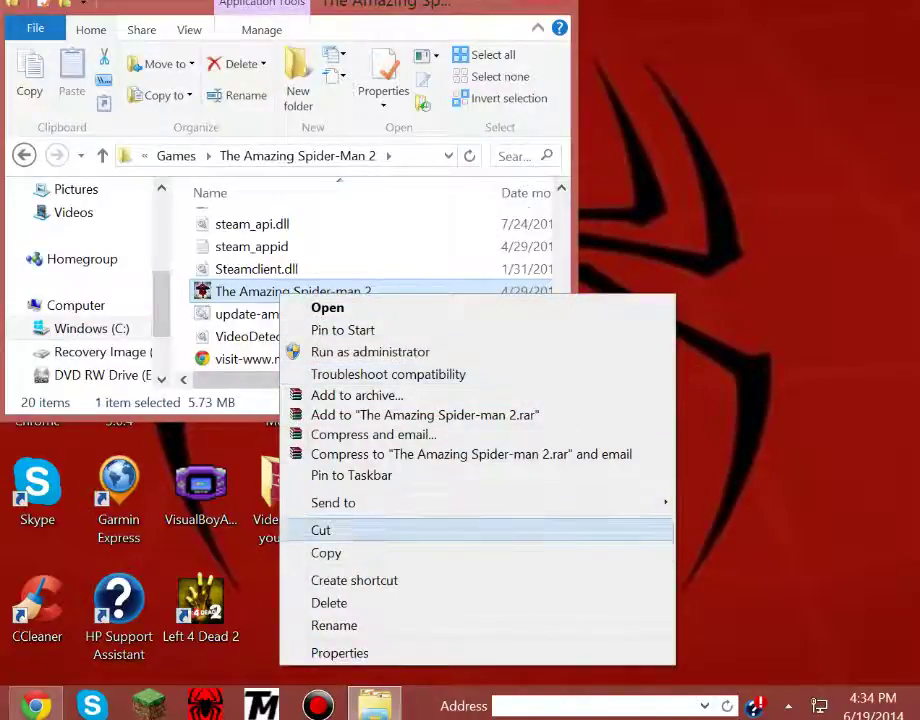
{"action": "left_click", "coordinate": [354, 580]}
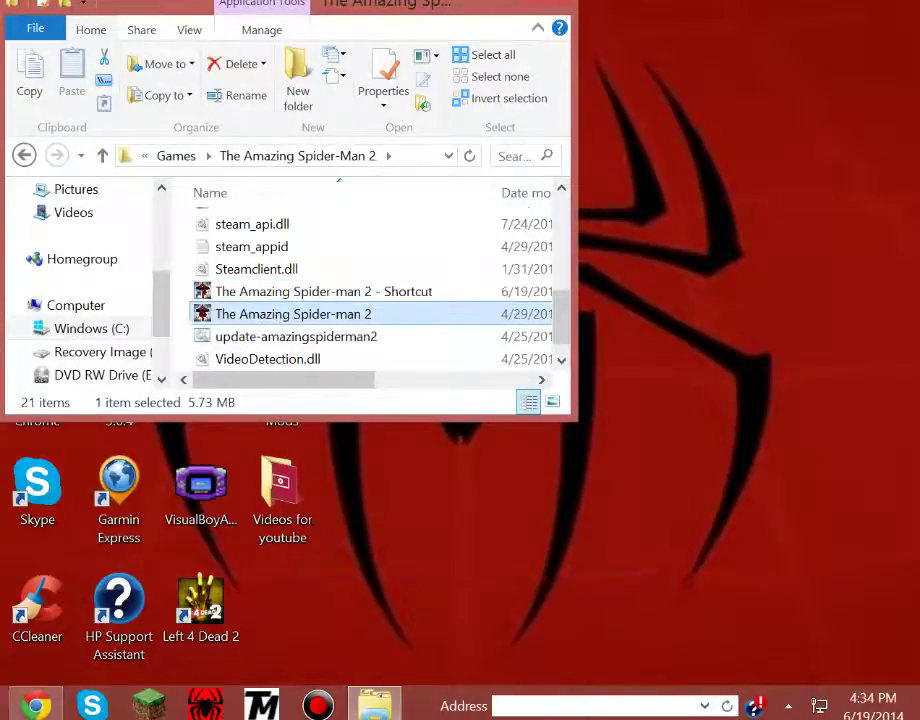
{"action": "mouse_move", "coordinate": [300, 291]}
{"action": "left_mouse_down"}
{"action": "mouse_move", "coordinate": [436, 518]}
{"action": "mouse_move", "coordinate": [446, 512]}
{"action": "left_mouse_up"}
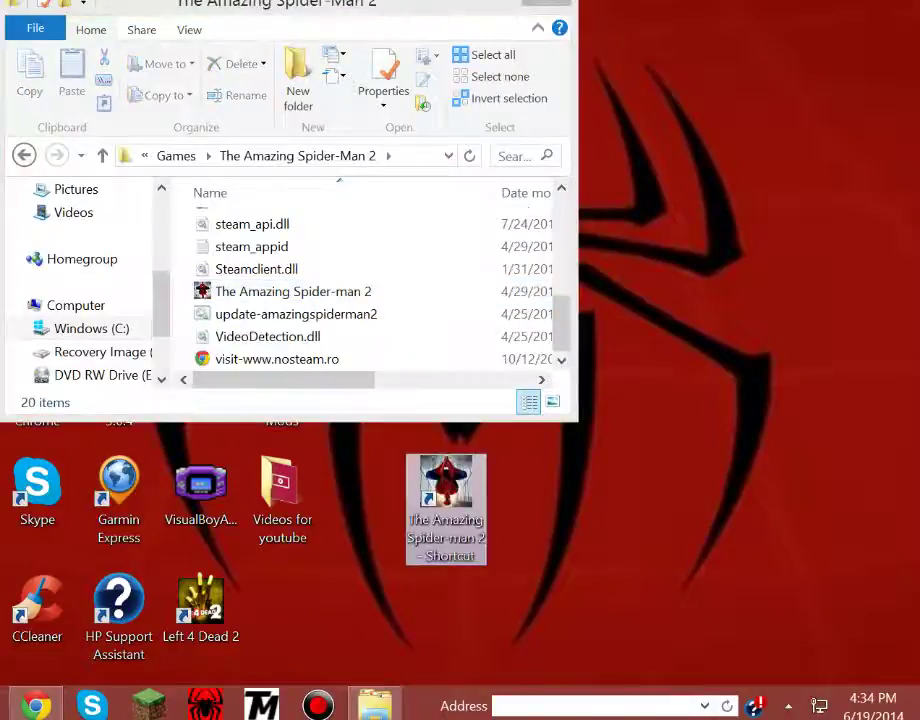
{"action": "key", "text": "alt+F4"}
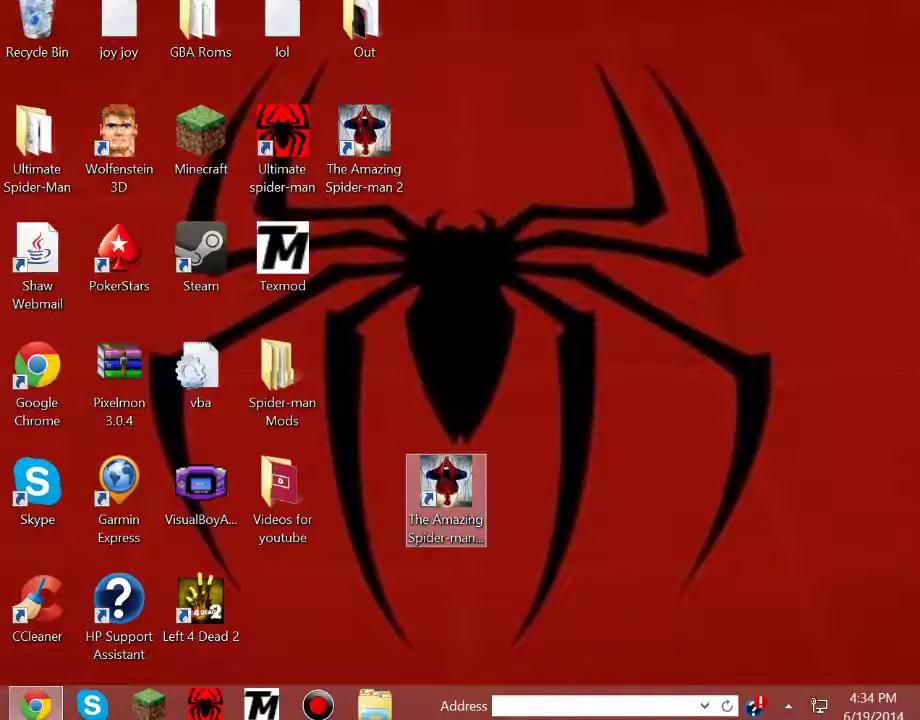
- Check TexMod's recent targets, minimize it, and drag the new Spider-man shortcut to the Recycle Bin
{"action": "left_click", "coordinate": [261, 705]}
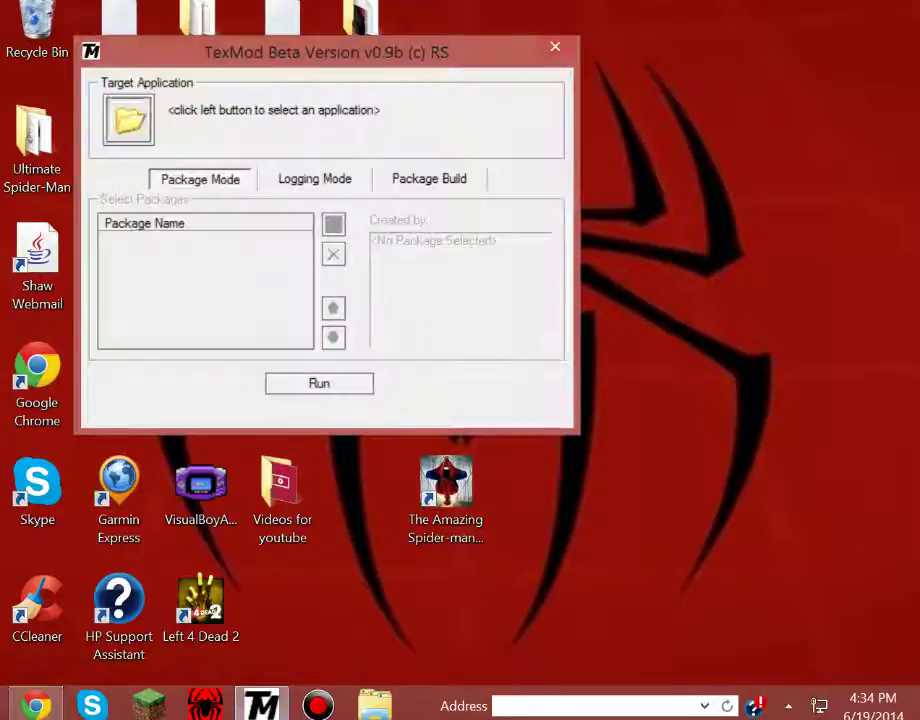
{"action": "left_click", "coordinate": [128, 118]}
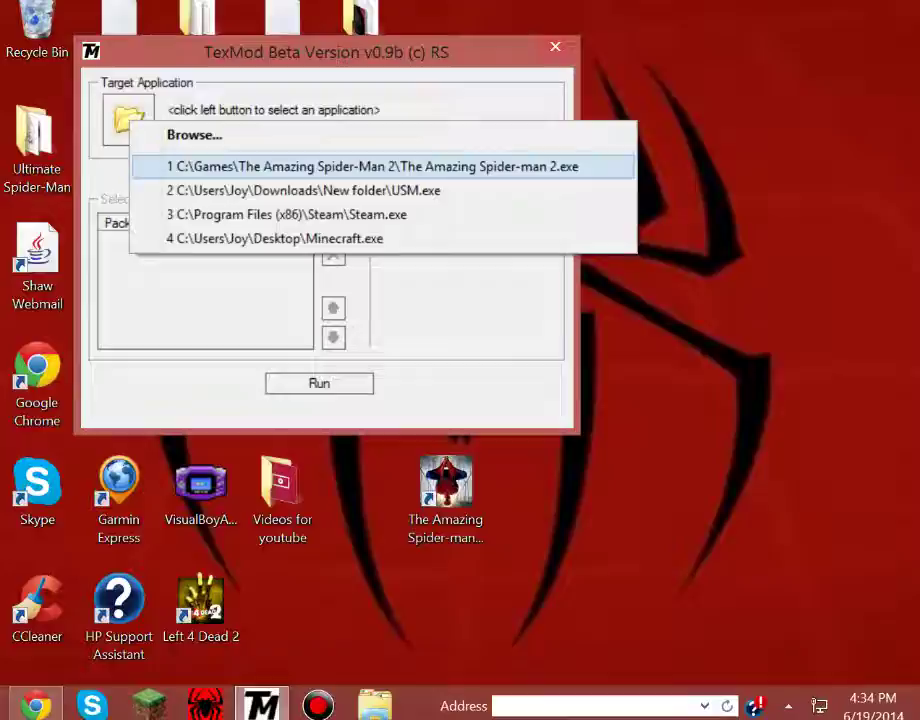
{"action": "key", "text": "super+d"}
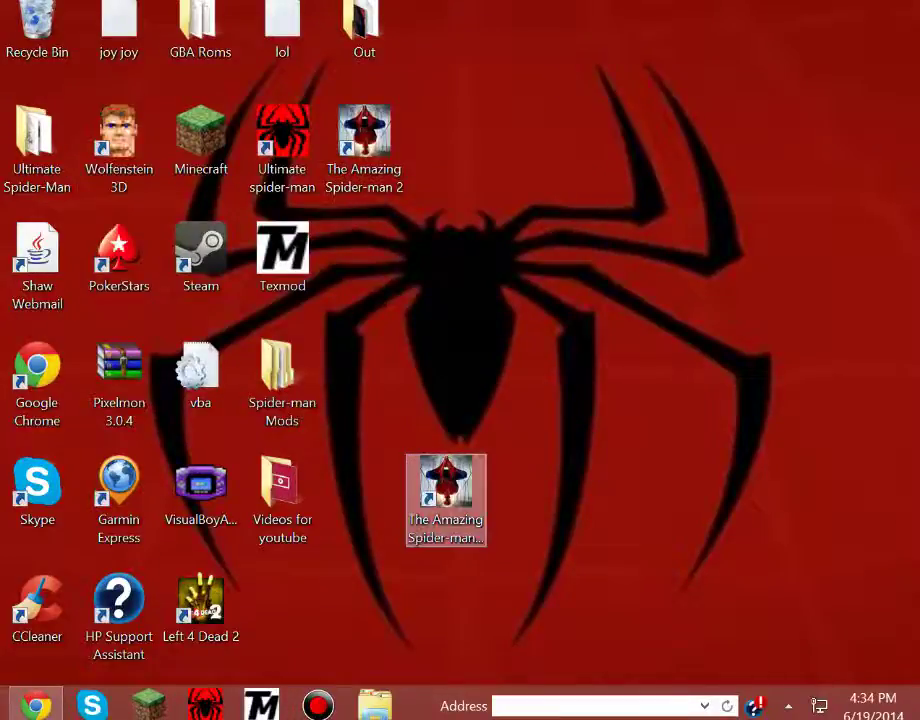
{"action": "mouse_move", "coordinate": [446, 490]}
{"action": "left_mouse_down"}
{"action": "mouse_move", "coordinate": [62, 41]}
{"action": "mouse_move", "coordinate": [37, 30]}
{"action": "left_mouse_up"}
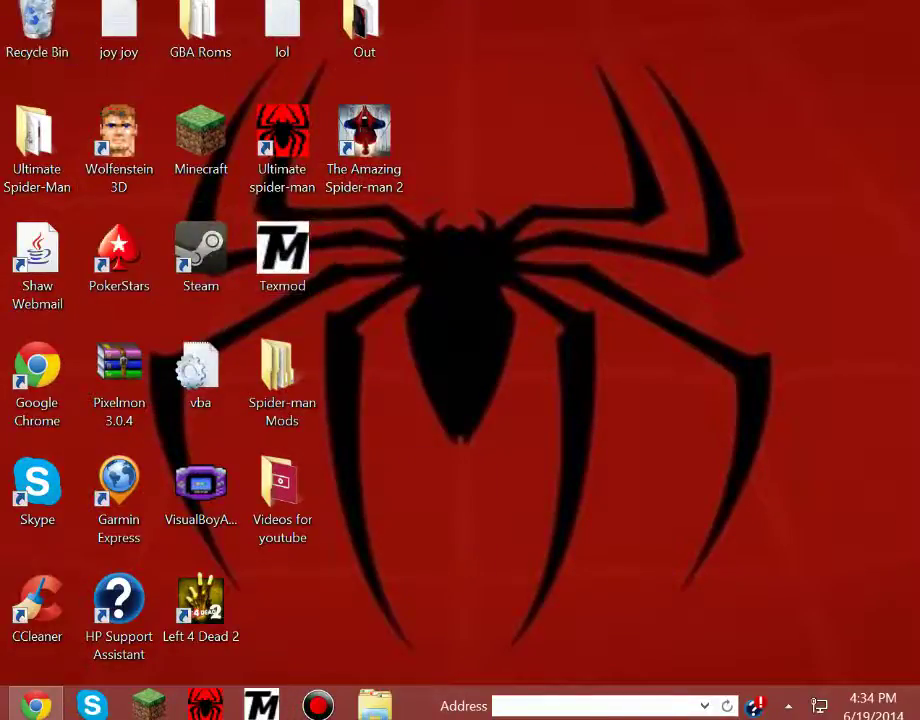